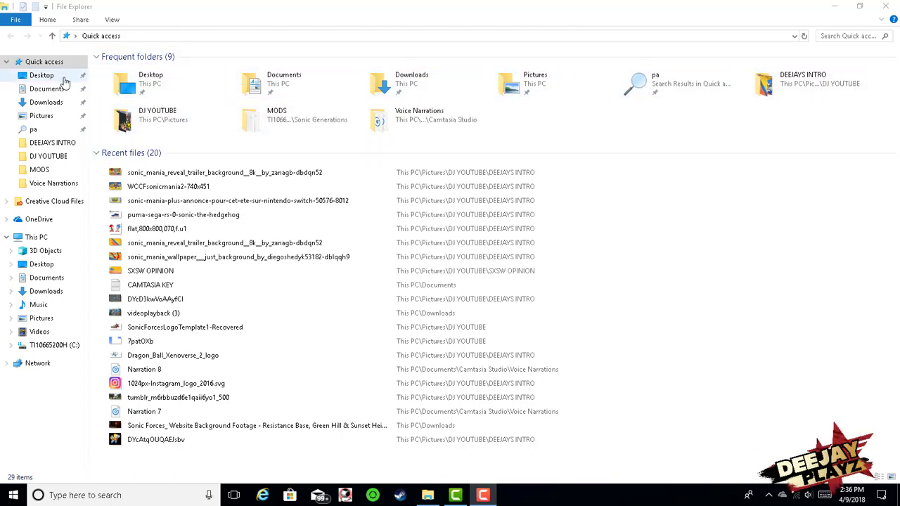
Step: Go to This PC and open the C: drive's top-level folder listing
{"action": "left_click", "coordinate": [50, 347]}
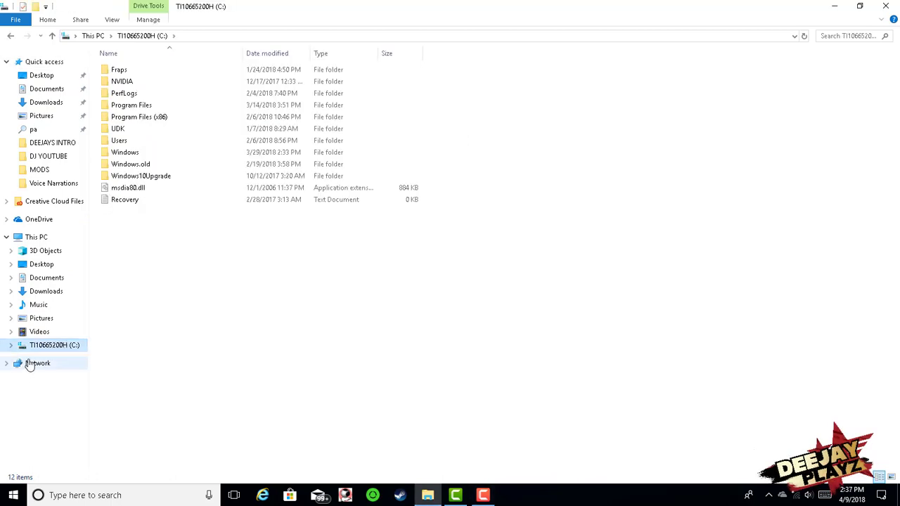
{"action": "left_click", "coordinate": [44, 241]}
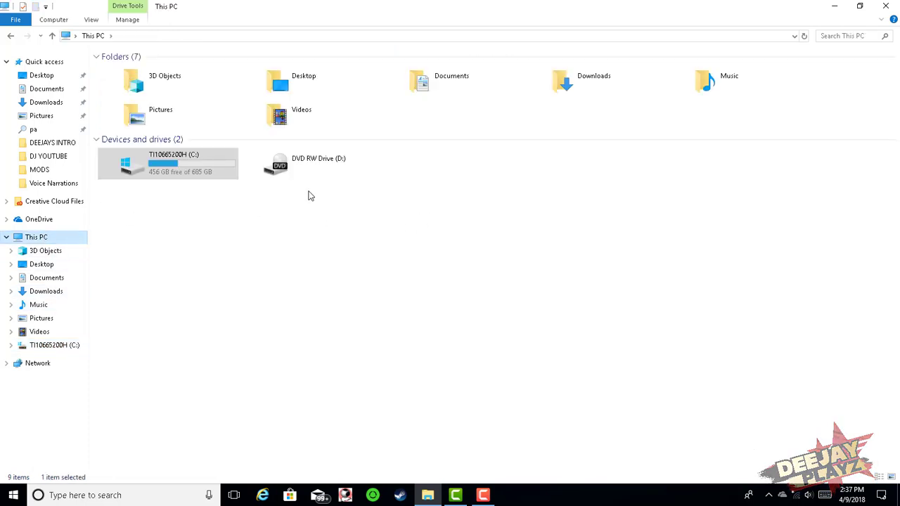
{"action": "left_click", "coordinate": [263, 217]}
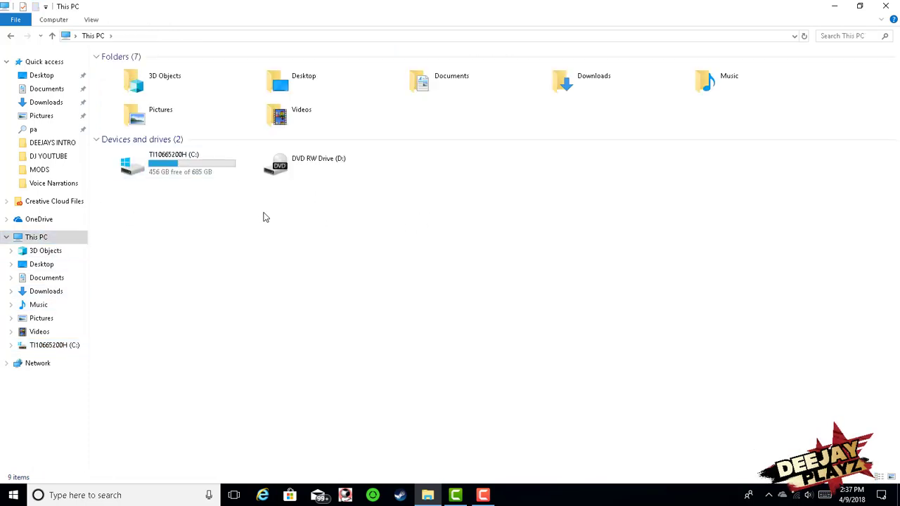
{"action": "left_click", "coordinate": [165, 164]}
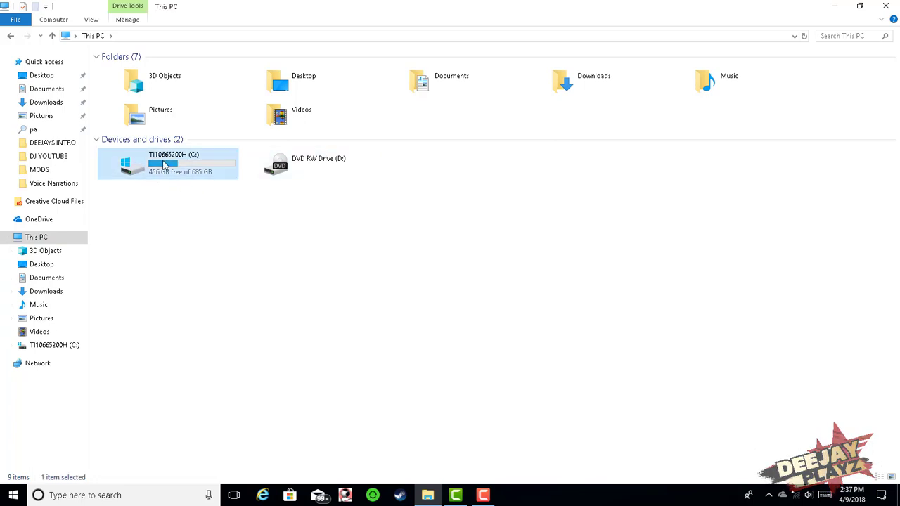
{"action": "double_click", "coordinate": [164, 165]}
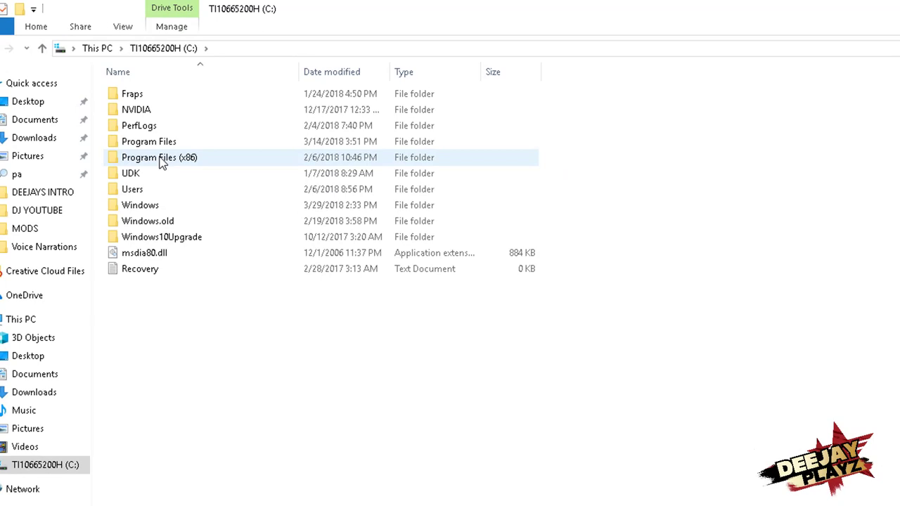
Step: Open Program Files (x86) > Steam > steamapps > common > Sonic Generations
{"action": "double_click", "coordinate": [160, 158]}
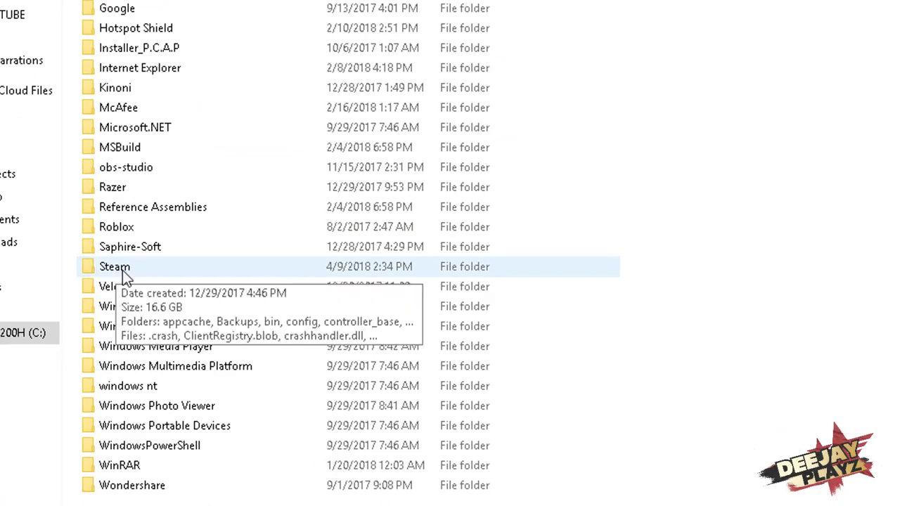
{"action": "double_click", "coordinate": [124, 274]}
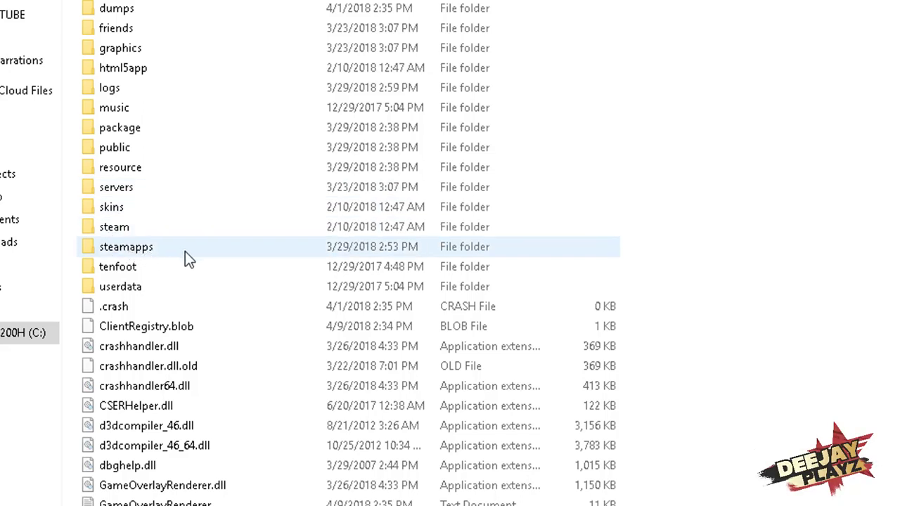
{"action": "mouse_move", "coordinate": [171, 247]}
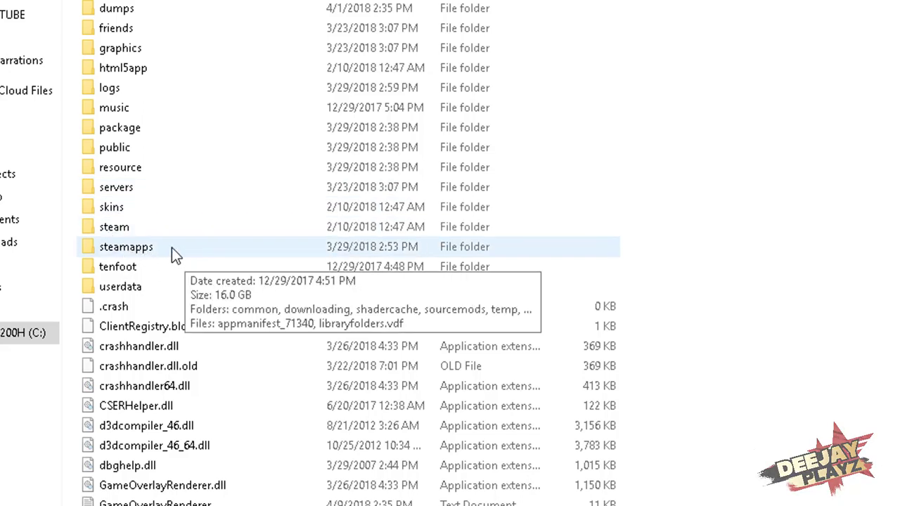
{"action": "double_click", "coordinate": [121, 250]}
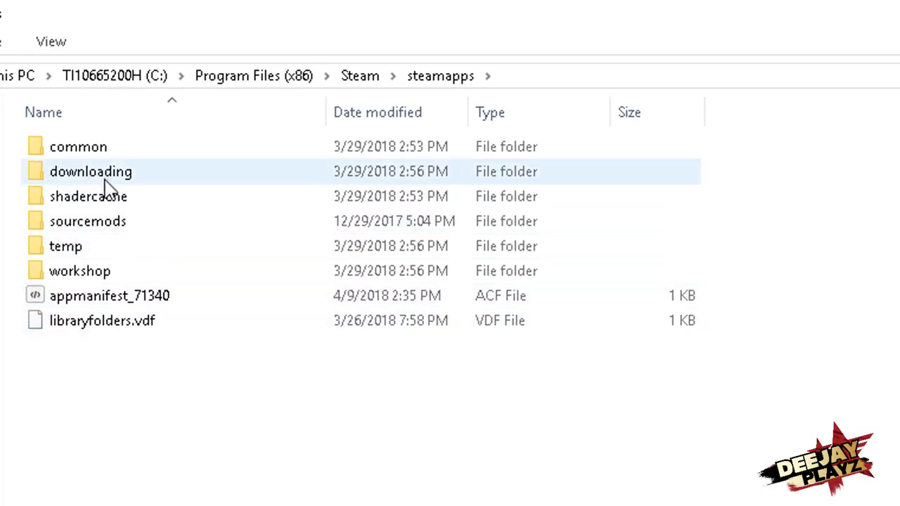
{"action": "double_click", "coordinate": [107, 149]}
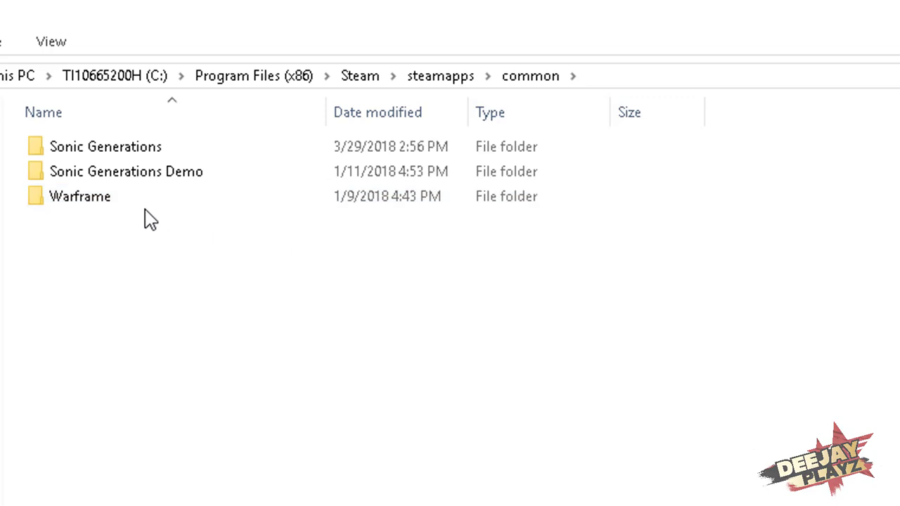
{"action": "double_click", "coordinate": [97, 149]}
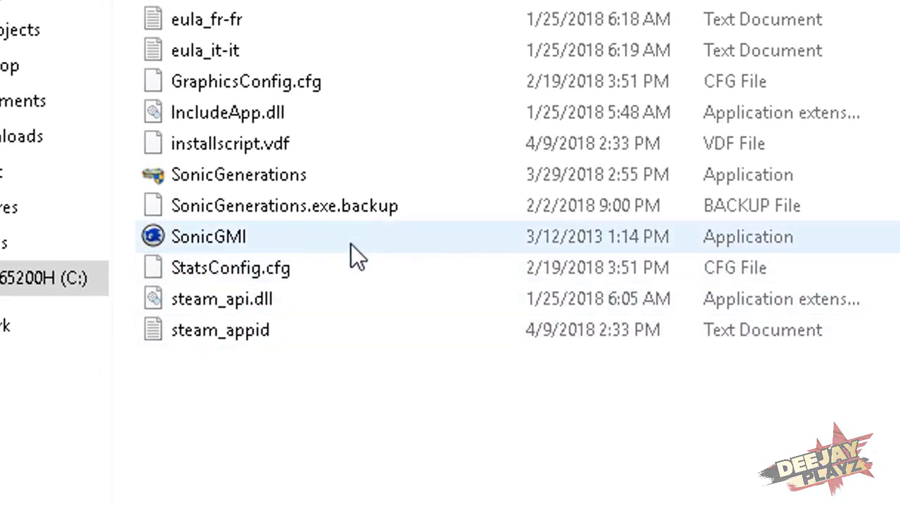
Step: Return to common, reopen the Sonic Generations folder, and open its MODS folder
{"action": "left_click", "coordinate": [427, 279]}
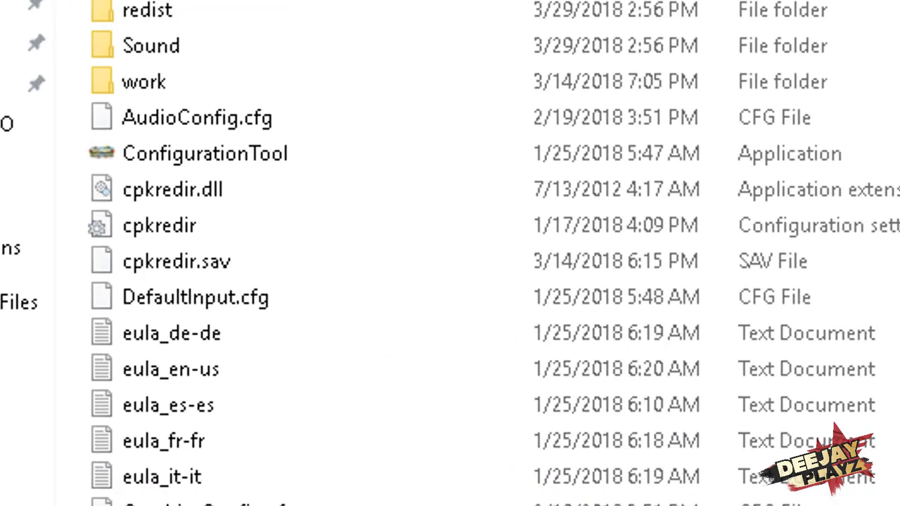
{"action": "key", "text": "BackSpace"}
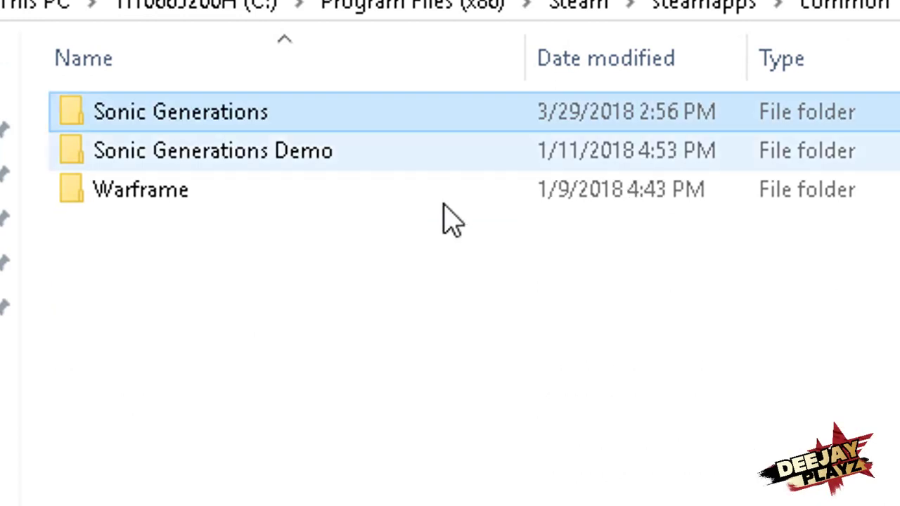
{"action": "double_click", "coordinate": [271, 121]}
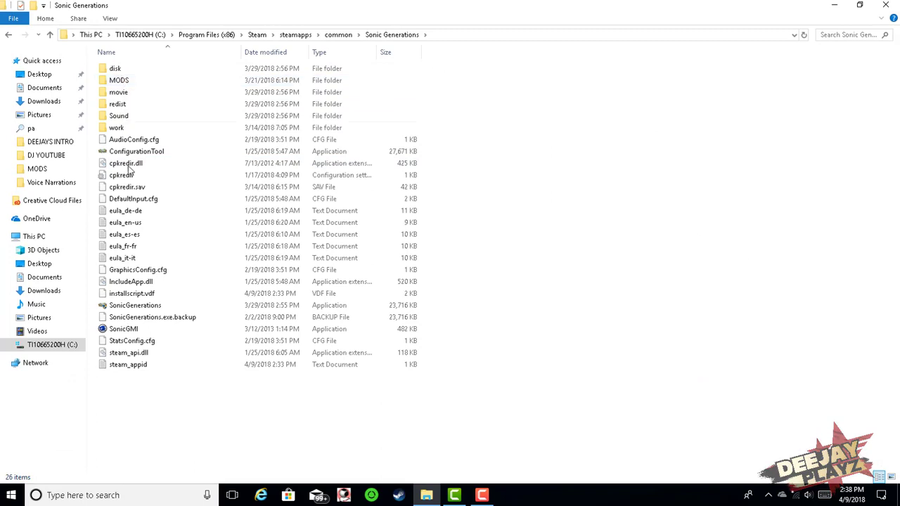
{"action": "double_click", "coordinate": [124, 81]}
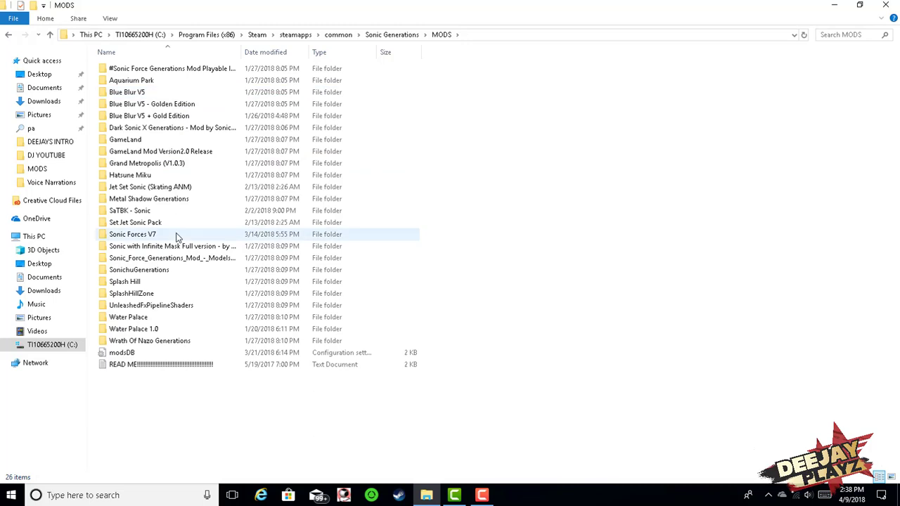
Step: Leave MODS for the Sonic Generations folder, revisit MODS, then return to the game folder
{"action": "left_click", "coordinate": [10, 35]}
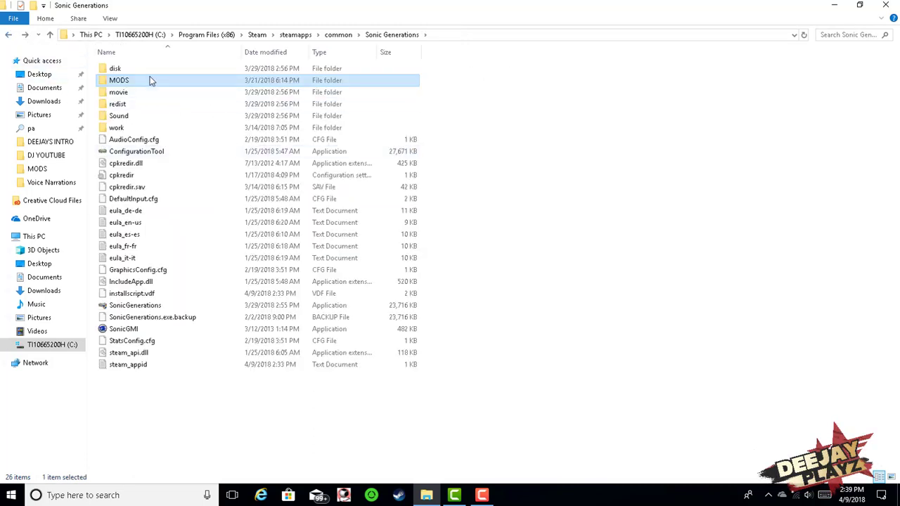
{"action": "double_click", "coordinate": [120, 80]}
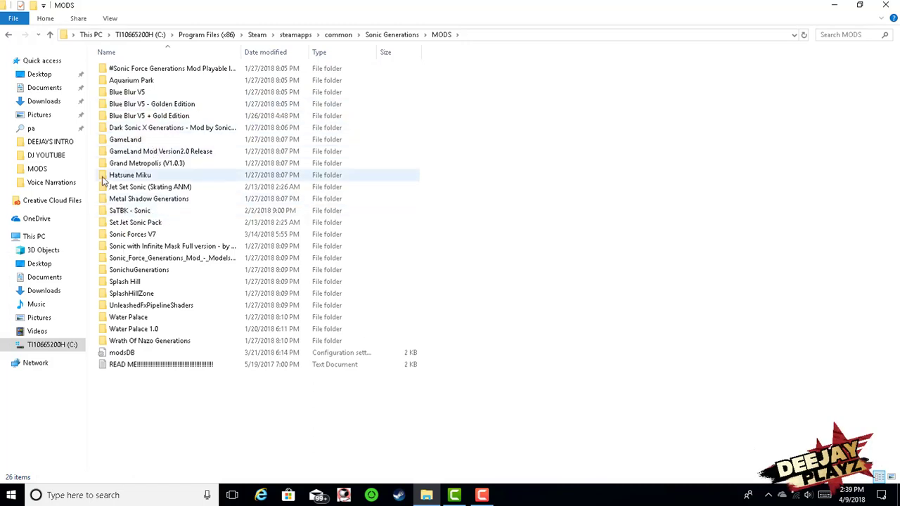
{"action": "left_click", "coordinate": [9, 35]}
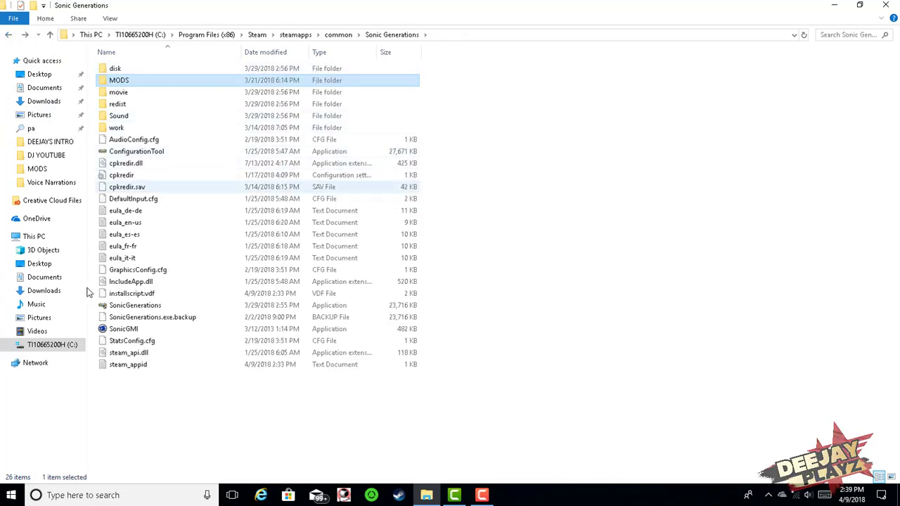
Step: Launch SonicGMI from the Sonic Generations folder and activate mod support
{"action": "left_click", "coordinate": [118, 330]}
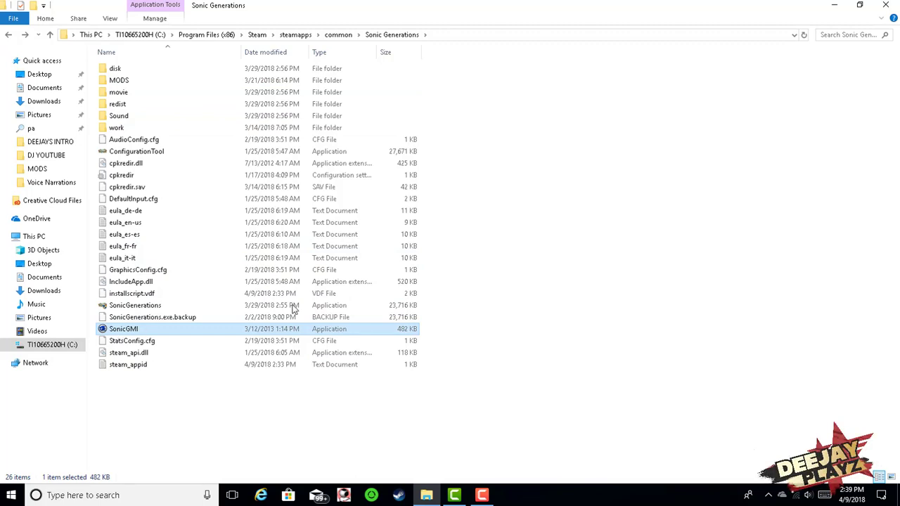
{"action": "double_click", "coordinate": [126, 329]}
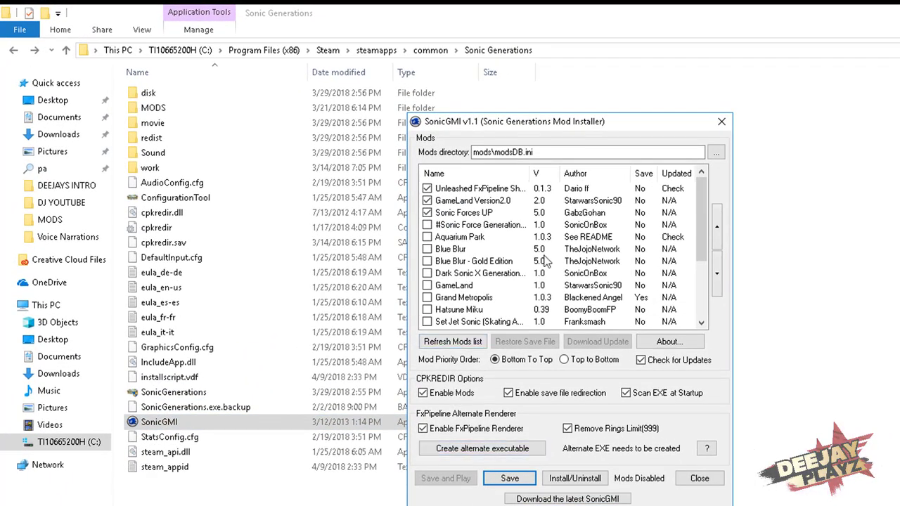
{"action": "mouse_move", "coordinate": [696, 235]}
{"action": "left_mouse_down"}
{"action": "mouse_move", "coordinate": [712, 296]}
{"action": "mouse_move", "coordinate": [694, 226]}
{"action": "left_mouse_up"}
{"action": "left_click", "coordinate": [596, 478]}
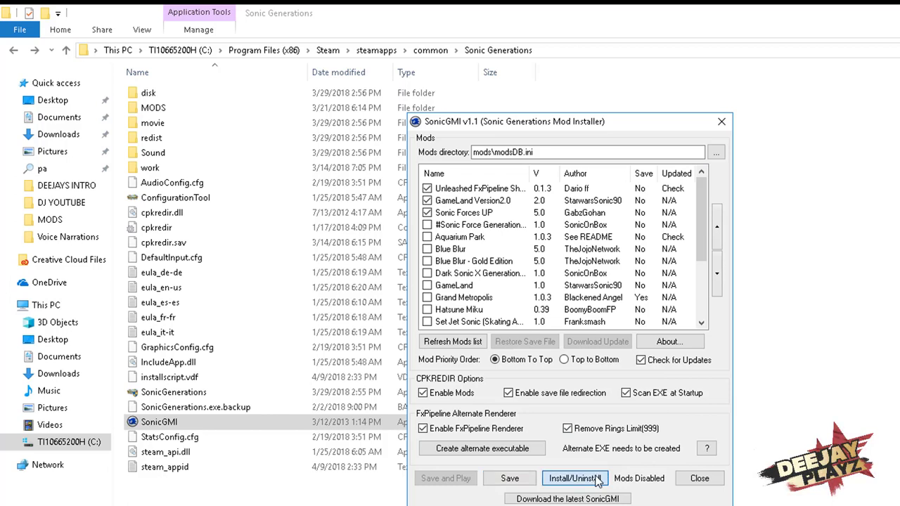
Step: Confirm mod support is enabled after toggling it off and on, and uncheck Sonic Forces UP
{"action": "left_click", "coordinate": [616, 360]}
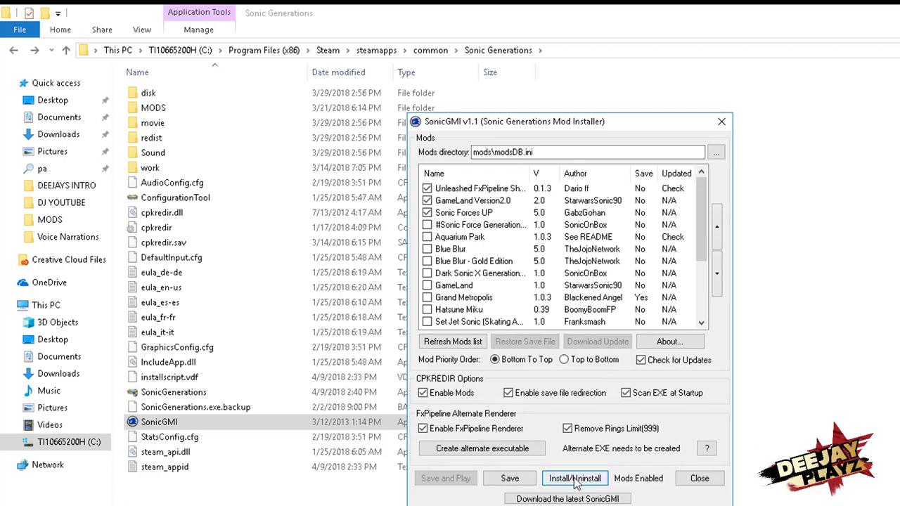
{"action": "left_click", "coordinate": [595, 479]}
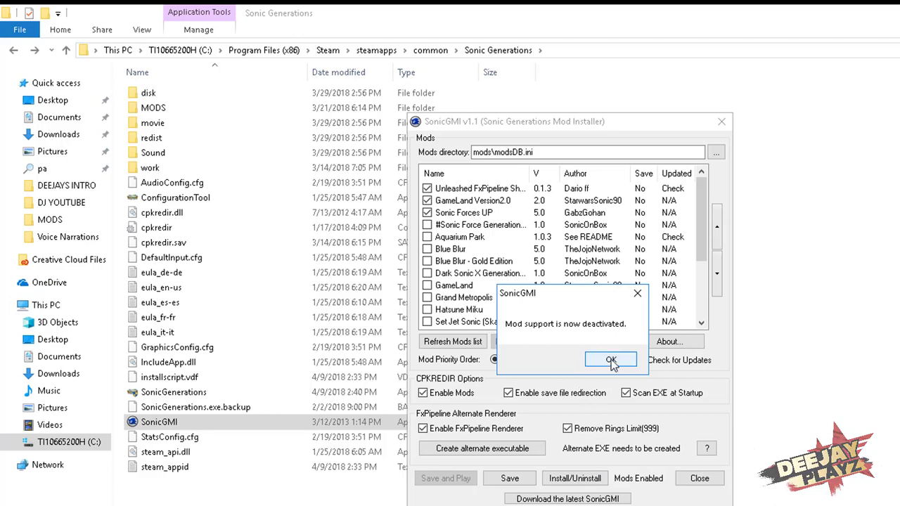
{"action": "left_click", "coordinate": [611, 360]}
{"action": "left_click", "coordinate": [575, 479]}
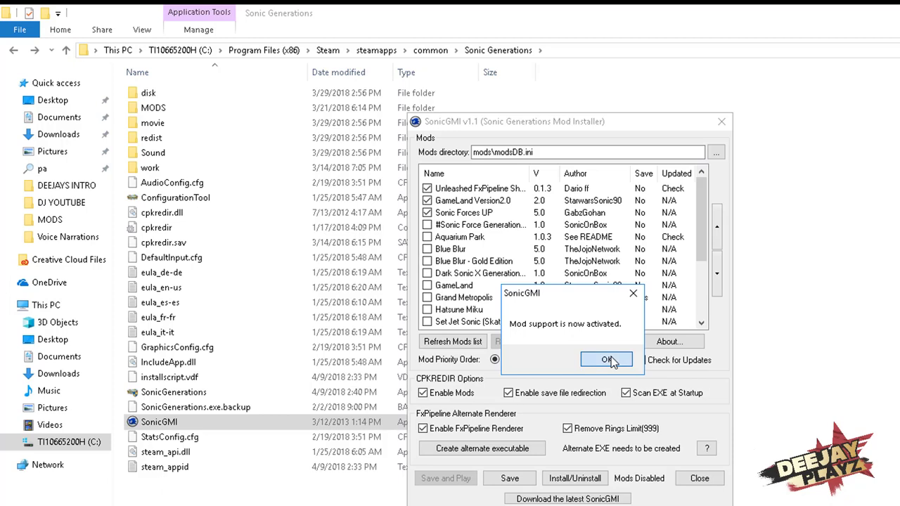
{"action": "left_click", "coordinate": [609, 360]}
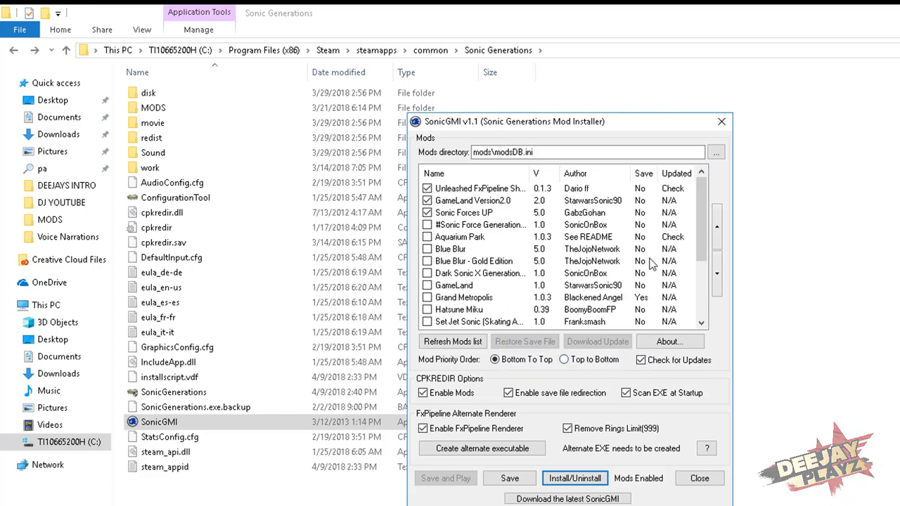
{"action": "left_click", "coordinate": [427, 212]}
Step: Uncheck GameLand Version2.0, check SaTBK Sonic, save the selection and close SonicGMI
{"action": "left_click", "coordinate": [428, 202]}
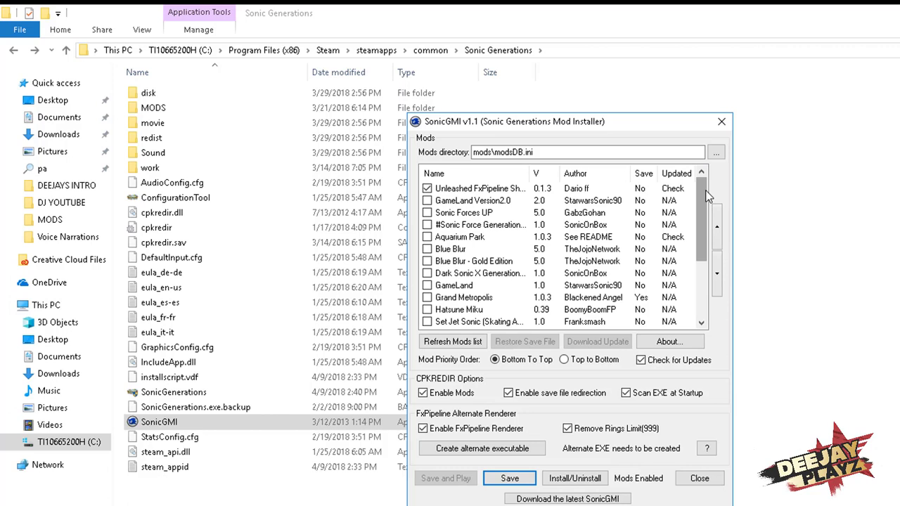
{"action": "left_click_drag", "start_coordinate": [708, 197], "coordinate": [709, 243]}
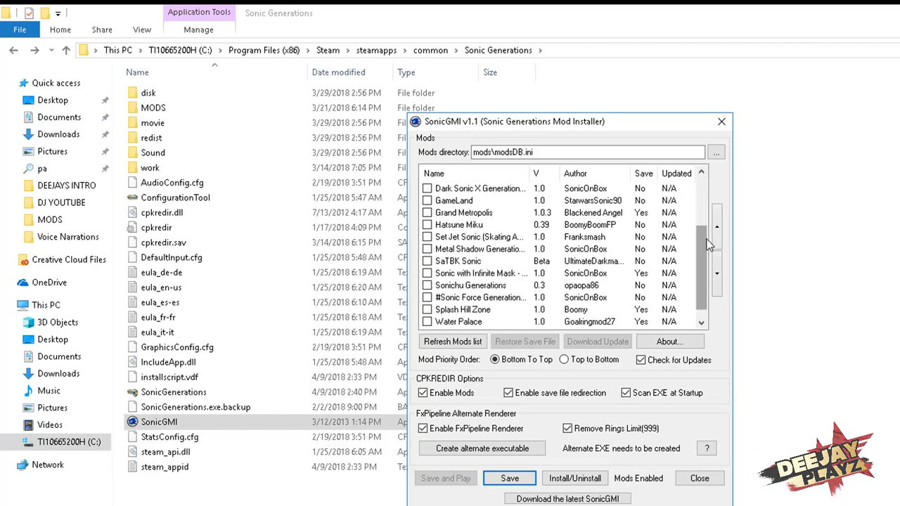
{"action": "left_click", "coordinate": [427, 261]}
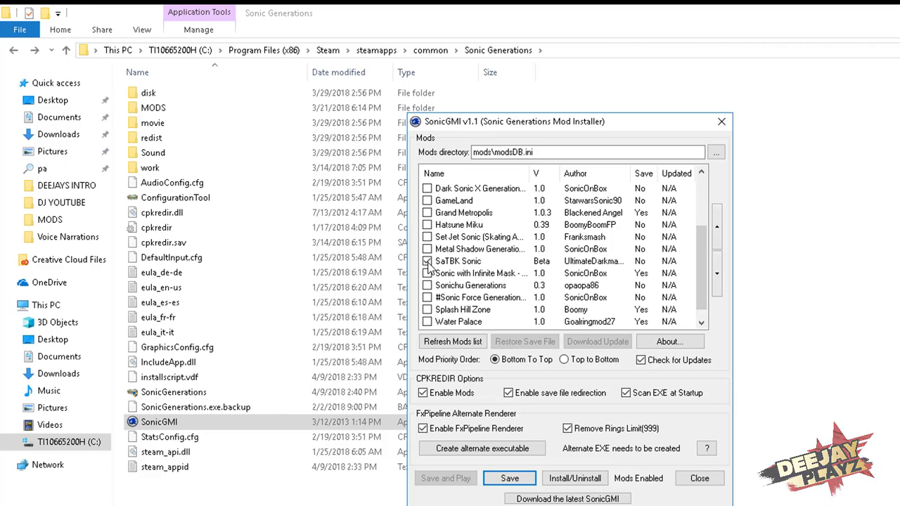
{"action": "left_click", "coordinate": [523, 481]}
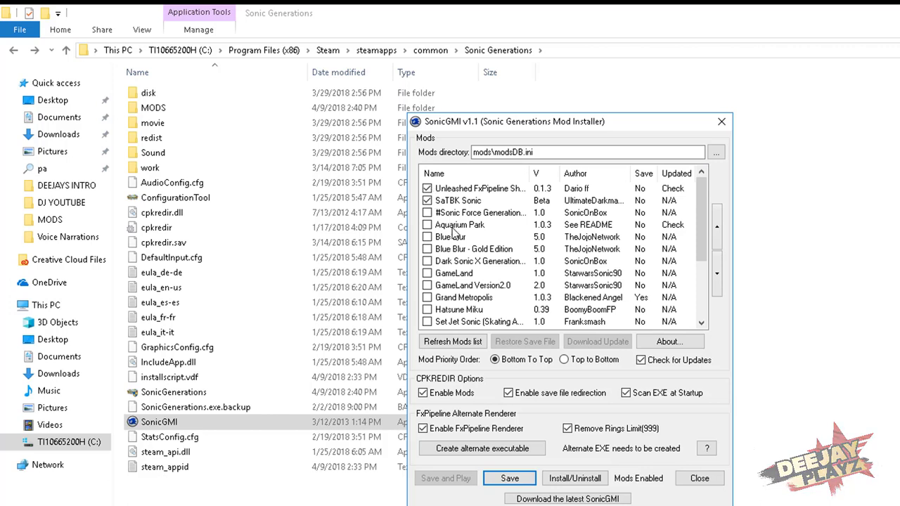
{"action": "left_click", "coordinate": [700, 479]}
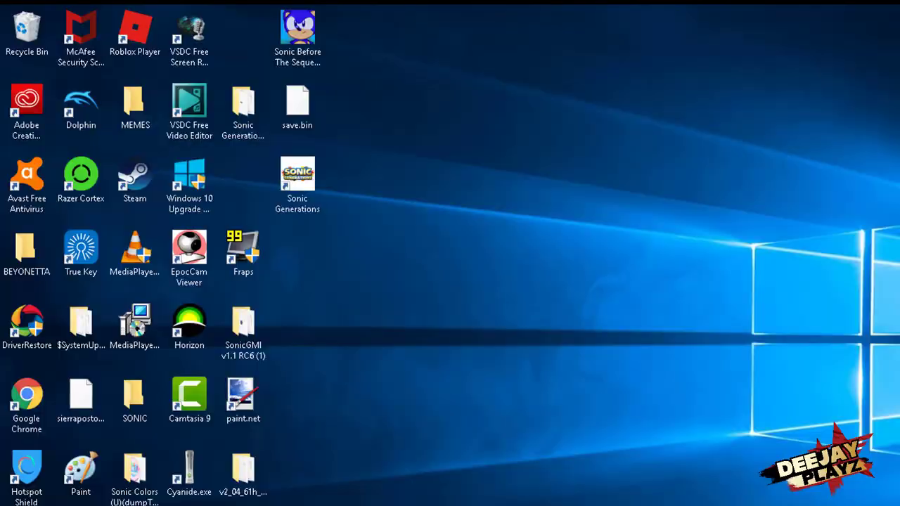
Step: Launch Sonic Generations from the desktop and continue the saved game from the title menu
{"action": "double_click", "coordinate": [307, 175]}
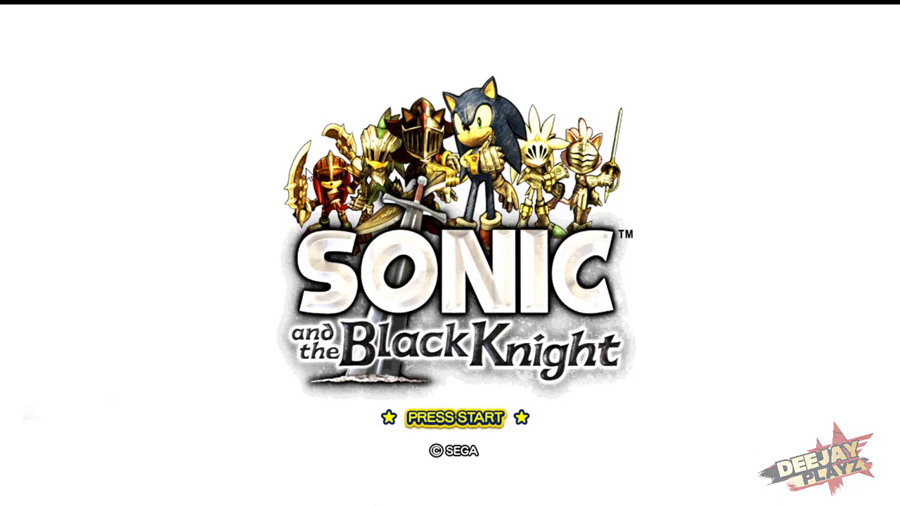
{"action": "key", "text": "Return"}
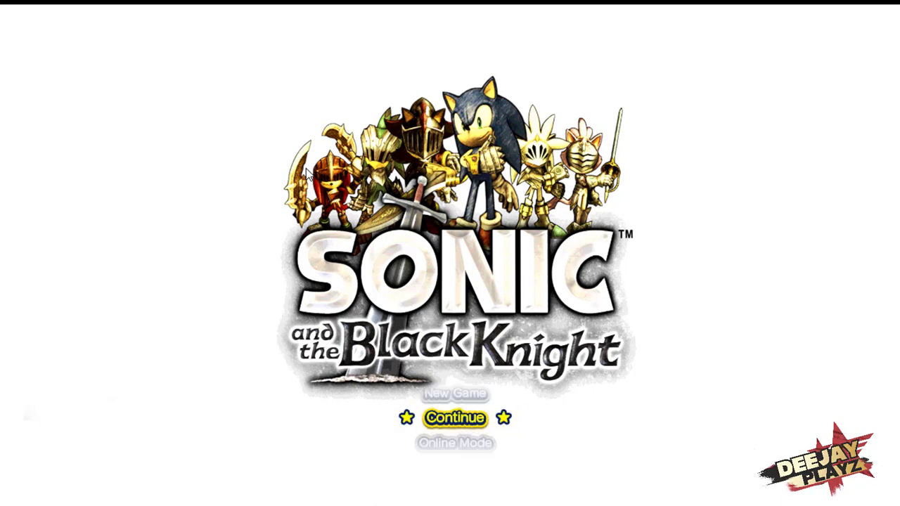
{"action": "key", "text": "Return"}
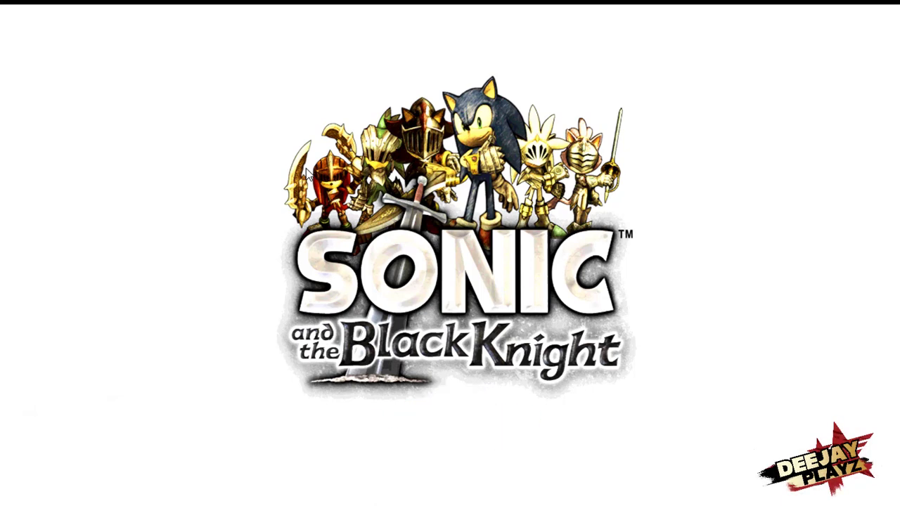